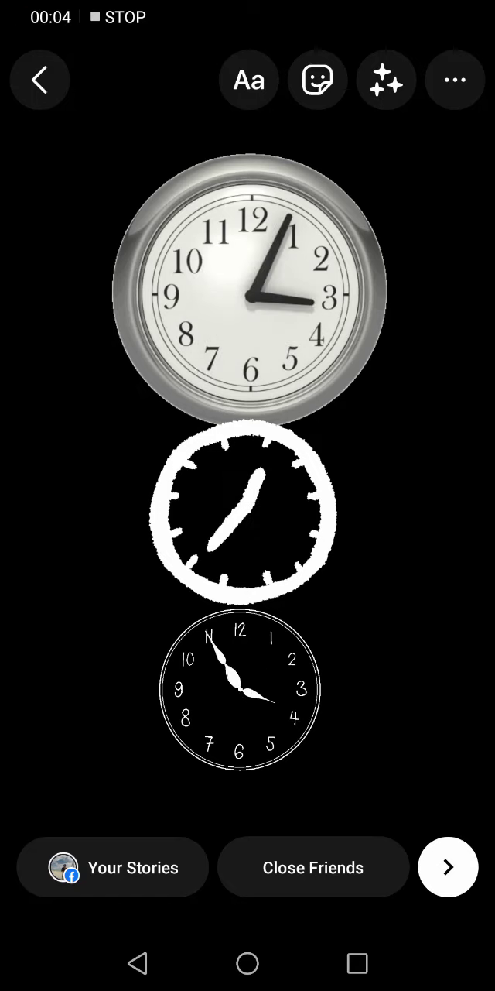
Show 'clock' sticker search results over the story with three stacked clocks
left_click(319, 80)
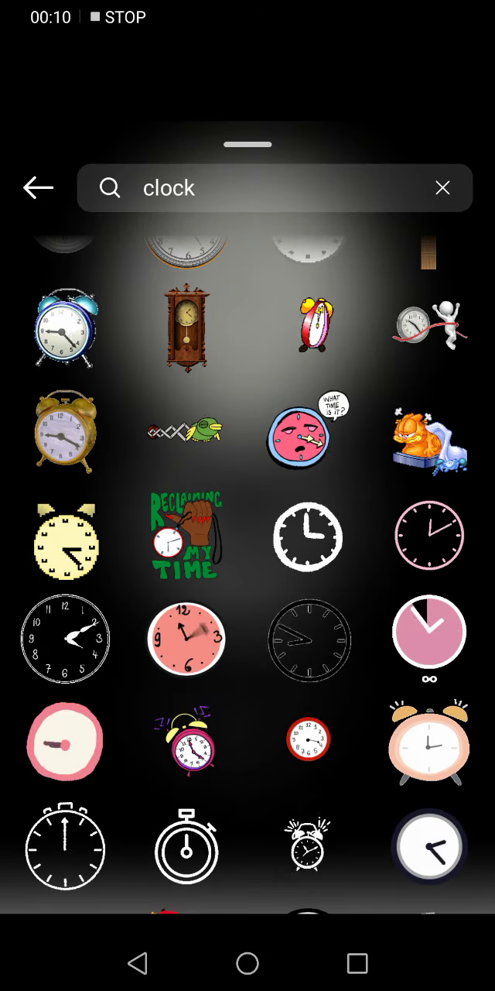
Add the LATE digital clock sticker, tilt and enlarge it above the top clock, then delete it
left_click_drag(116, 542, 116, 449)
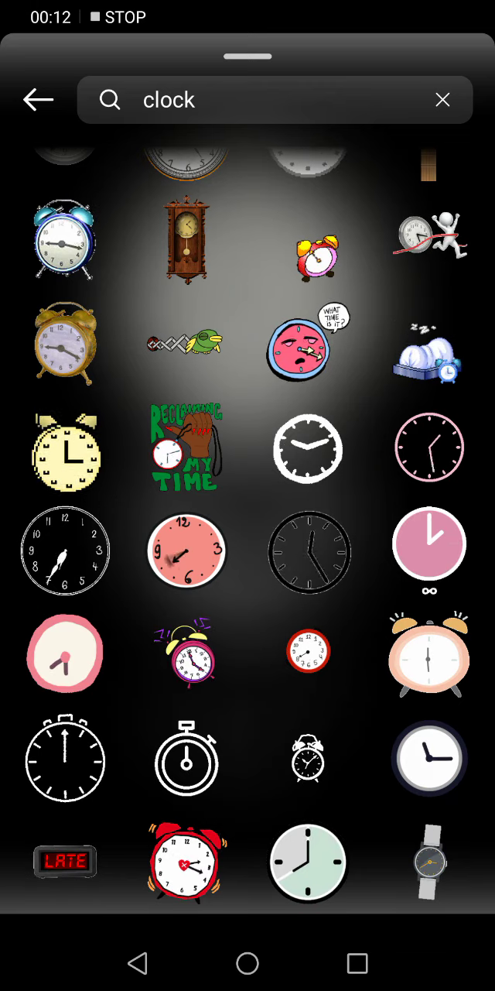
left_click(65, 859)
mouse_move(205, 495)
left_mouse_down()
mouse_move(109, 480)
mouse_move(132, 228)
mouse_move(242, 116)
left_mouse_up()
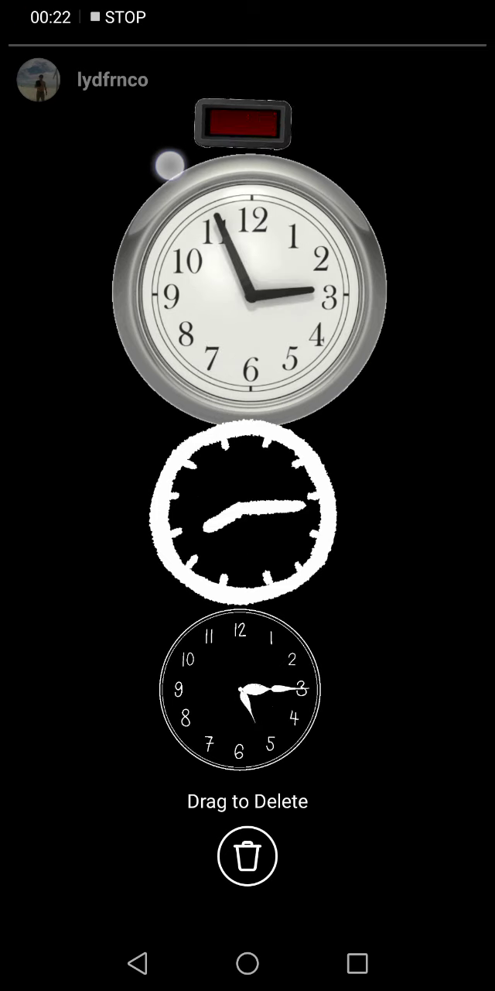
mouse_move(244, 119)
left_mouse_down()
mouse_move(248, 76)
mouse_move(132, 728)
mouse_move(139, 809)
mouse_move(232, 921)
left_mouse_up()
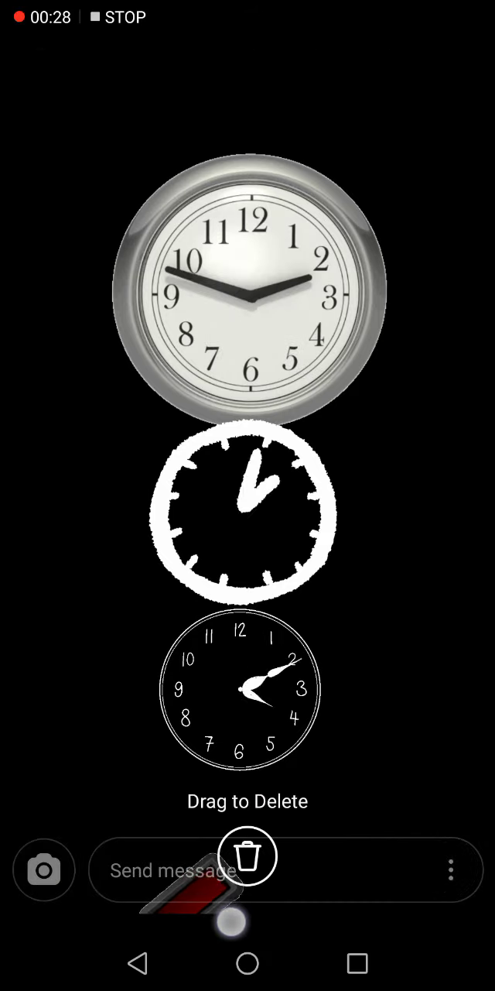
left_click_drag(248, 855, 247, 855)
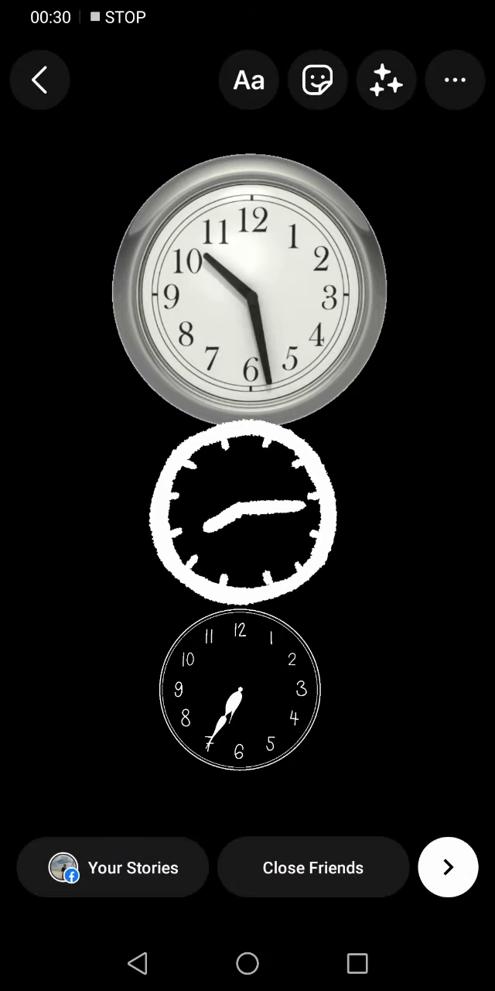
Add the bouncing red alarm-clock GIF and drag it down to the story's bottom edge
left_click(317, 80)
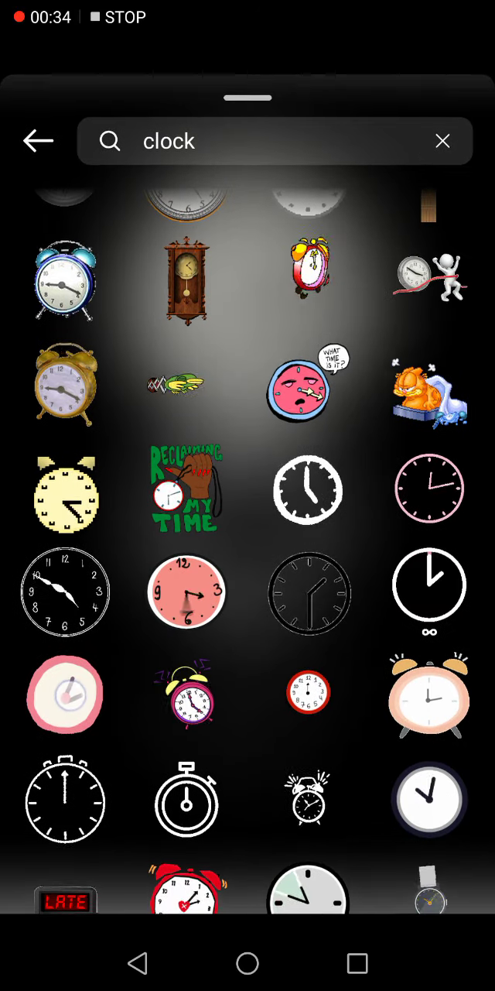
mouse_move(124, 650)
left_mouse_down()
mouse_move(124, 697)
mouse_move(132, 739)
left_mouse_up()
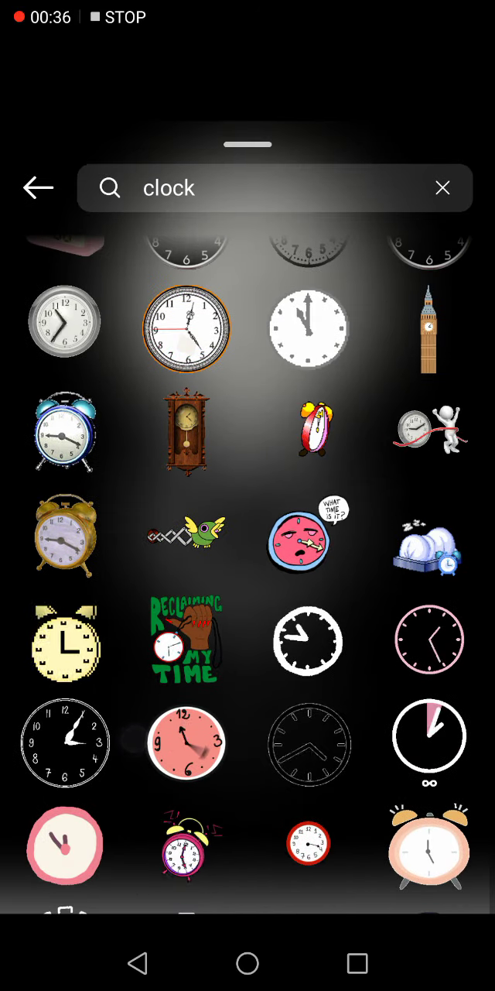
left_click(311, 422)
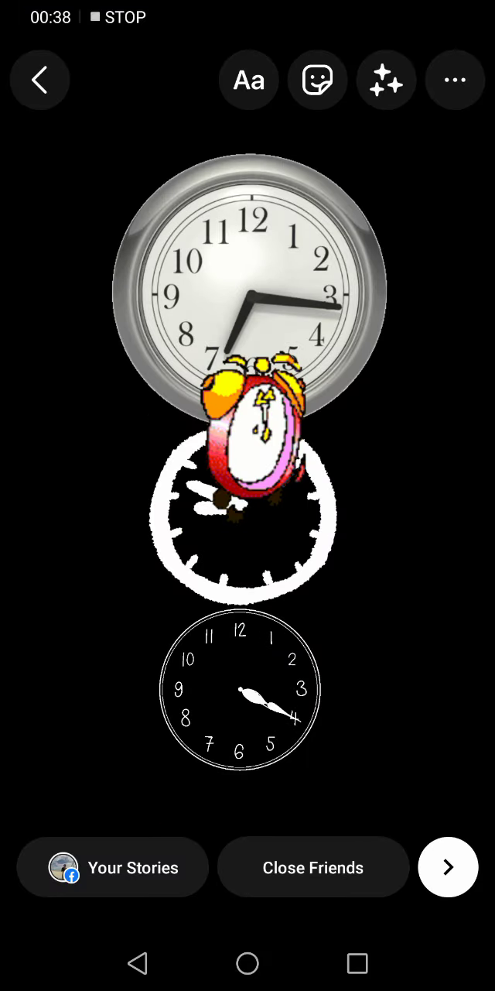
left_click_drag(275, 518, 85, 774)
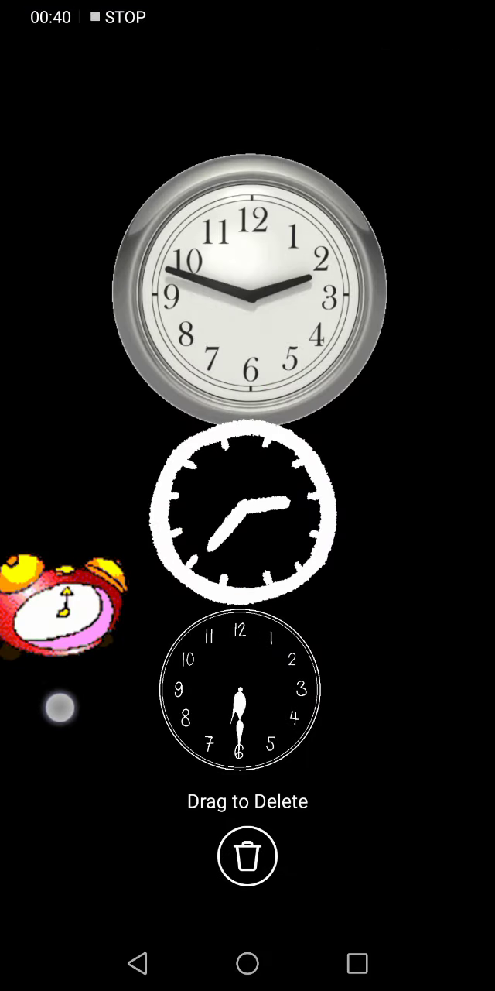
mouse_move(85, 774)
left_mouse_down()
mouse_move(108, 333)
mouse_move(224, 69)
left_mouse_up()
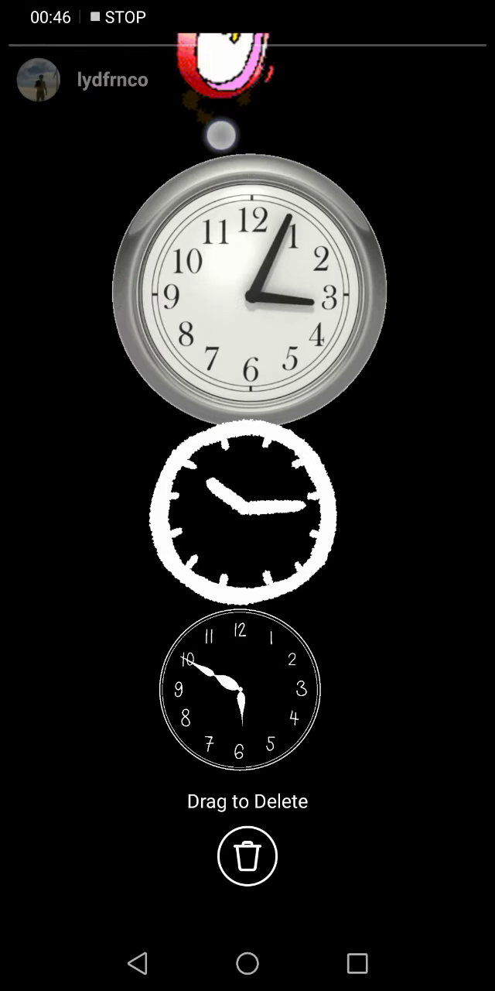
mouse_move(193, 116)
left_mouse_down()
mouse_move(151, 114)
mouse_move(124, 588)
mouse_move(147, 267)
mouse_move(81, 51)
left_mouse_up()
left_click_drag(35, 143, 248, 860)
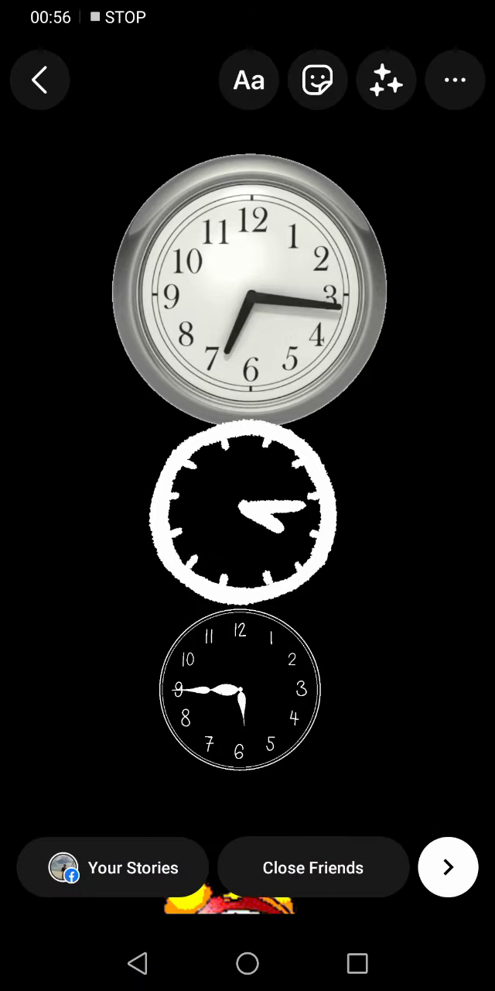
Add a pendulum clock sticker, scaled and rotated upright under the top clock
left_click(318, 80)
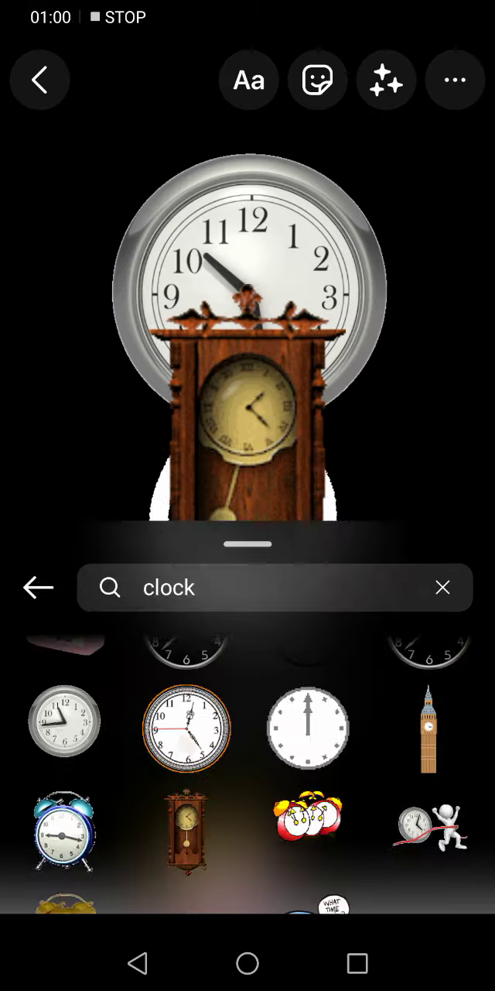
left_click_drag(248, 143, 248, 696)
left_click_drag(248, 387, 278, 542)
mouse_move(395, 479)
left_mouse_down()
mouse_move(370, 418)
mouse_move(343, 613)
mouse_move(348, 603)
left_mouse_up()
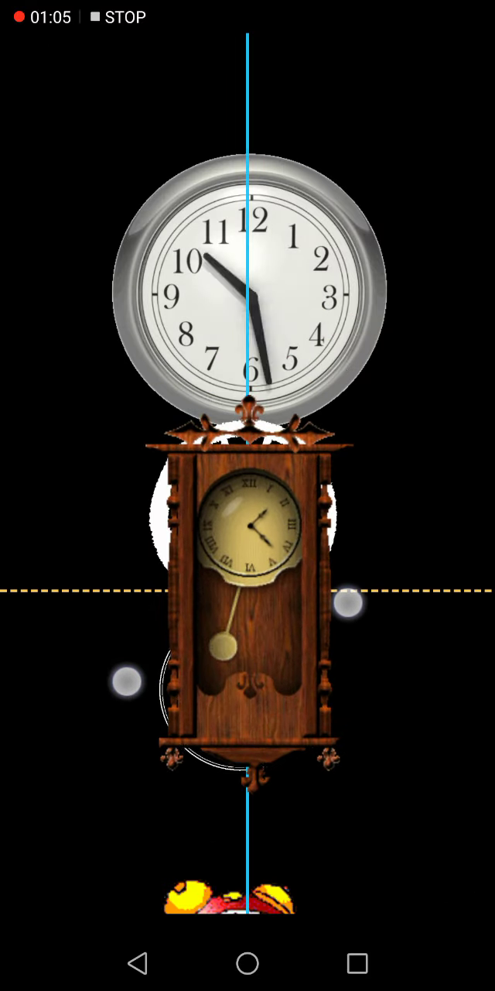
Move the silver clock down and shrink it onto the pendulum clock's face
left_click(249, 80)
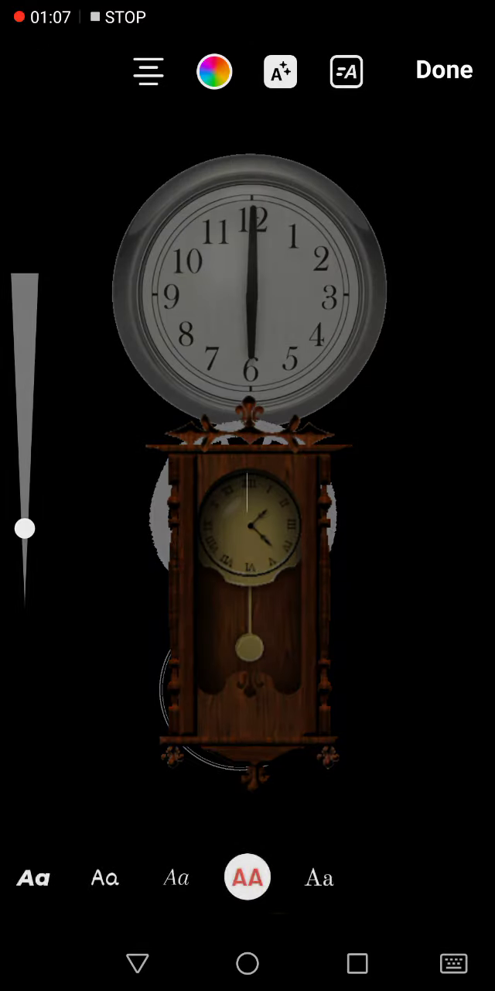
left_click(465, 74)
left_click_drag(196, 279, 196, 489)
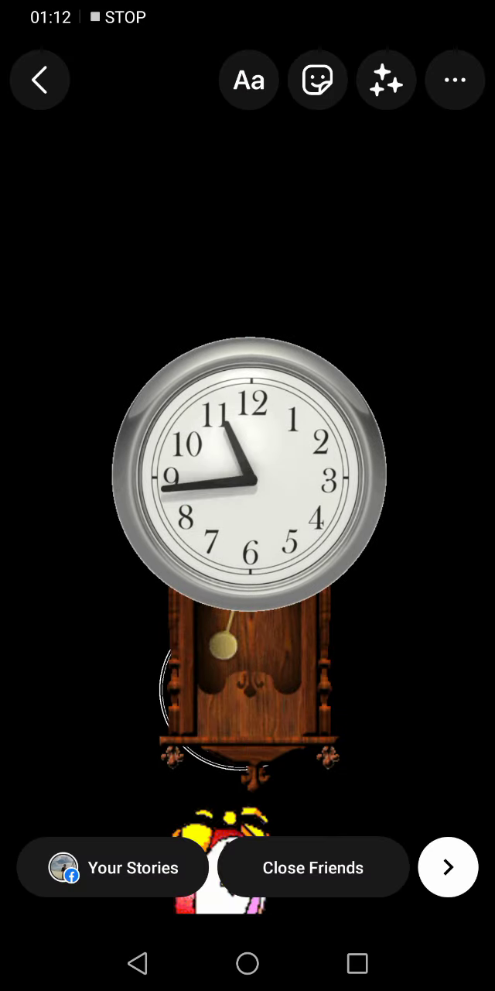
left_click_drag(178, 534, 205, 551)
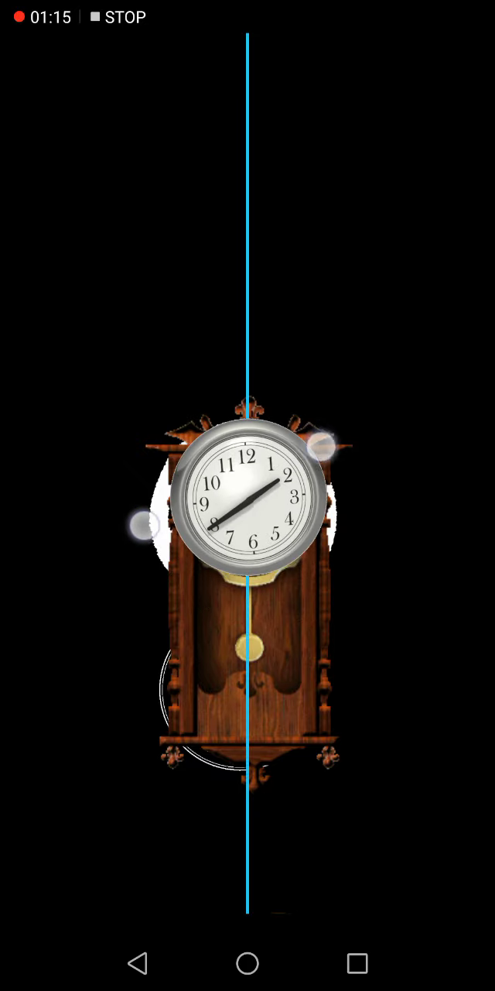
left_click_drag(155, 526, 155, 527)
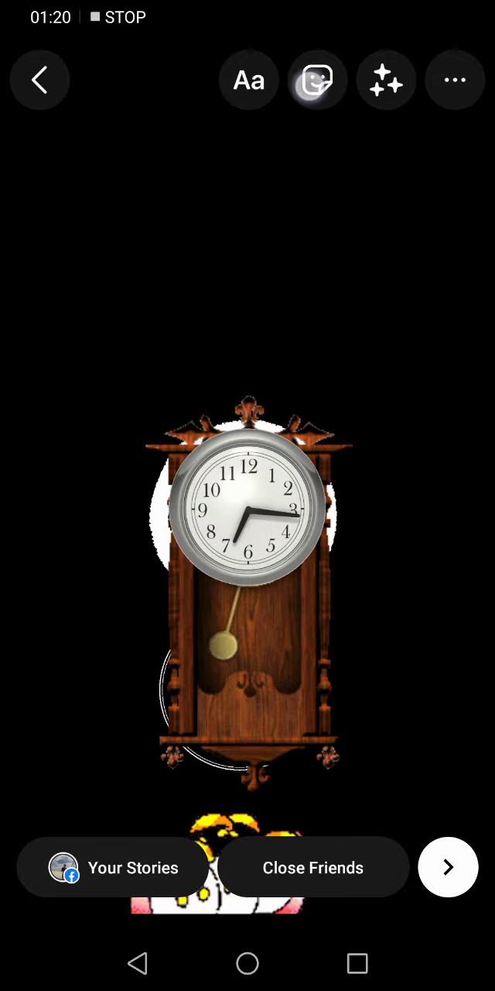
left_click(318, 81)
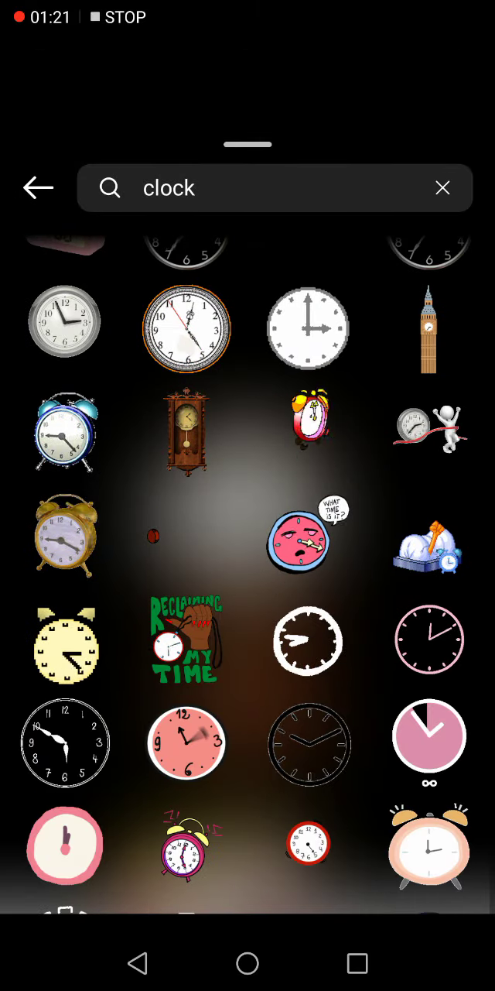
Add and discard the Reclaiming My Time sticker, then add another pendulum clock sticker
left_click(186, 639)
mouse_move(209, 496)
left_mouse_down()
mouse_move(46, 480)
mouse_move(215, 372)
mouse_move(143, 394)
mouse_move(195, 192)
mouse_move(124, 352)
mouse_move(210, 71)
mouse_move(247, 852)
left_mouse_up()
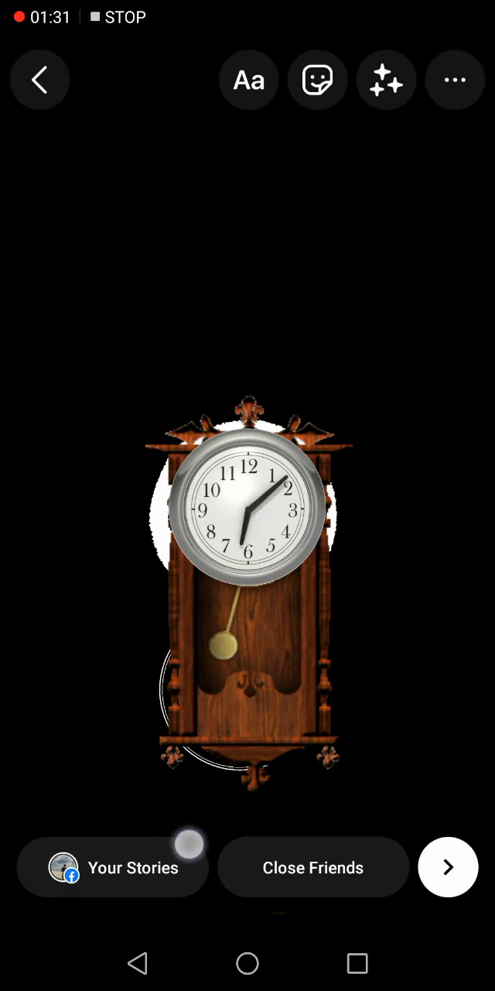
left_click(318, 79)
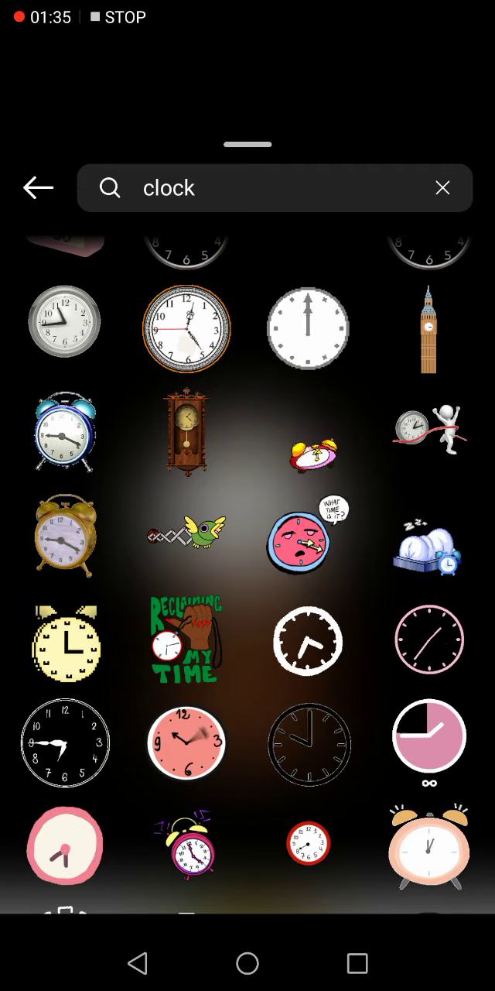
left_click_drag(106, 545, 106, 691)
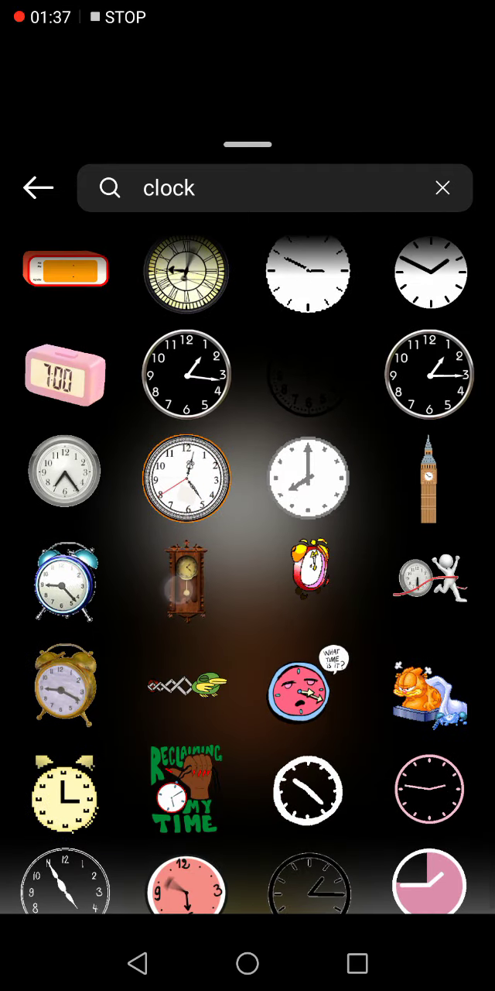
left_click(186, 580)
Enlarge and rotate the Roman-numeral pendulum clock across the top, over the stacked clocks
mouse_move(100, 504)
left_mouse_down()
mouse_move(337, 786)
mouse_move(372, 693)
left_mouse_up()
mouse_move(101, 542)
left_mouse_down()
mouse_move(397, 553)
mouse_move(364, 759)
left_mouse_up()
mouse_move(27, 573)
left_mouse_down()
mouse_move(50, 527)
mouse_move(80, 364)
left_mouse_up()
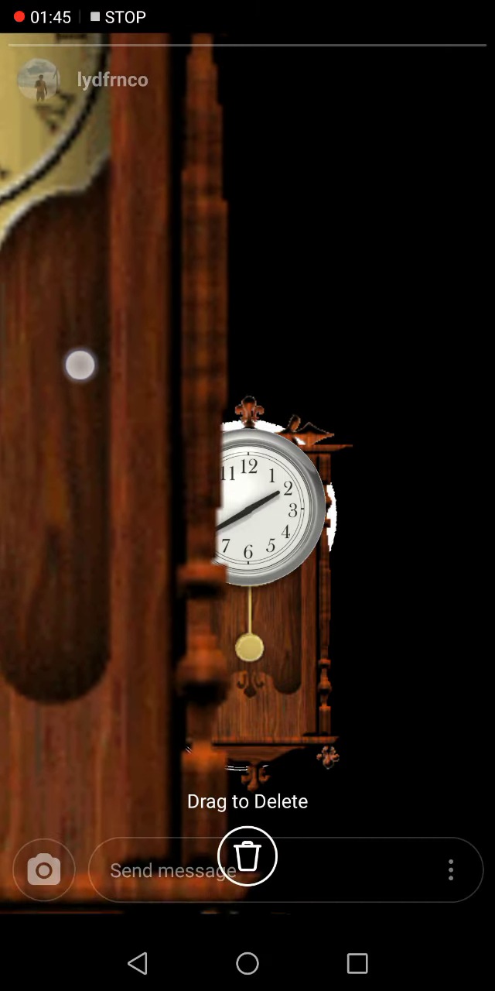
mouse_move(81, 364)
left_mouse_down()
mouse_move(81, 470)
mouse_move(135, 440)
mouse_move(108, 377)
left_mouse_up()
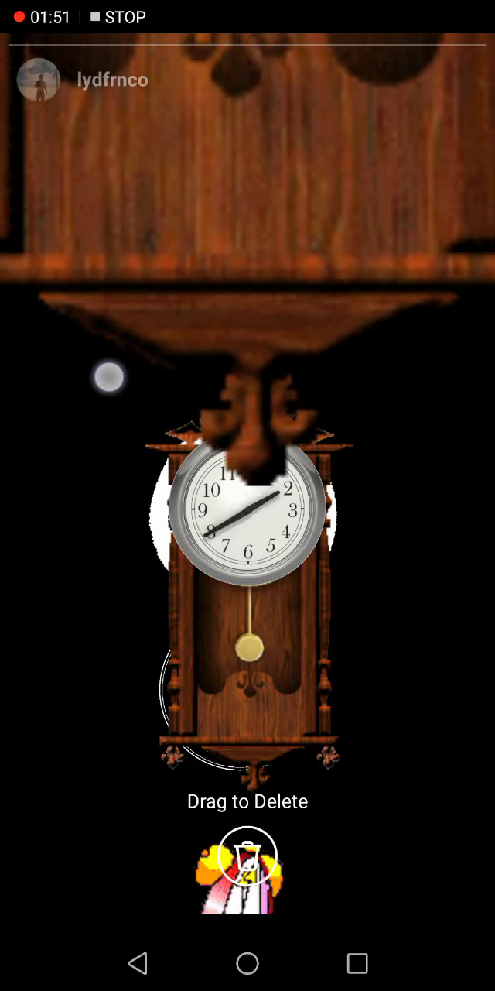
left_click_drag(108, 377, 58, 130)
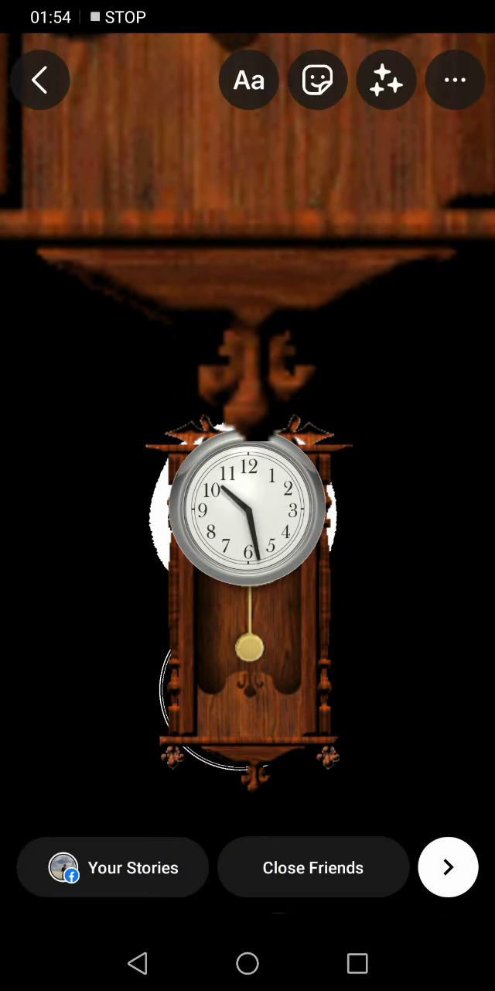
left_click_drag(248, 643, 248, 589)
left_click(155, 331)
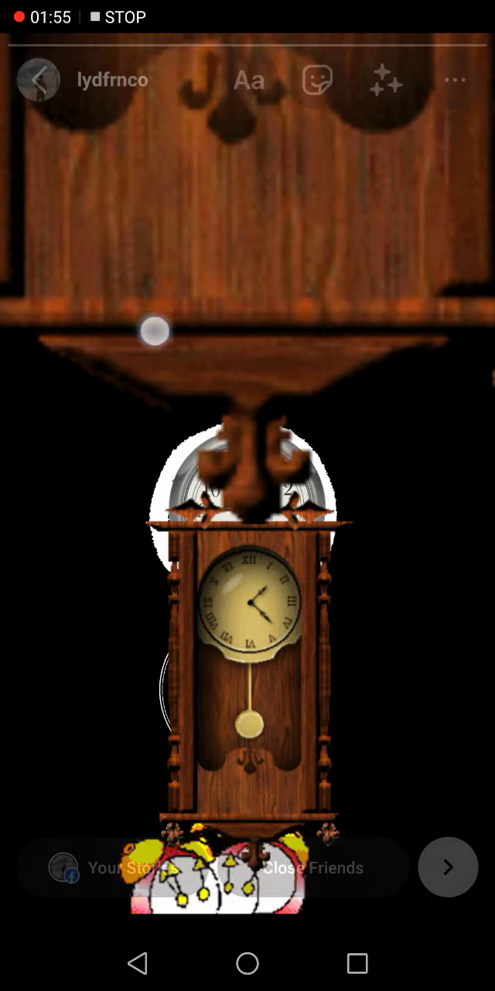